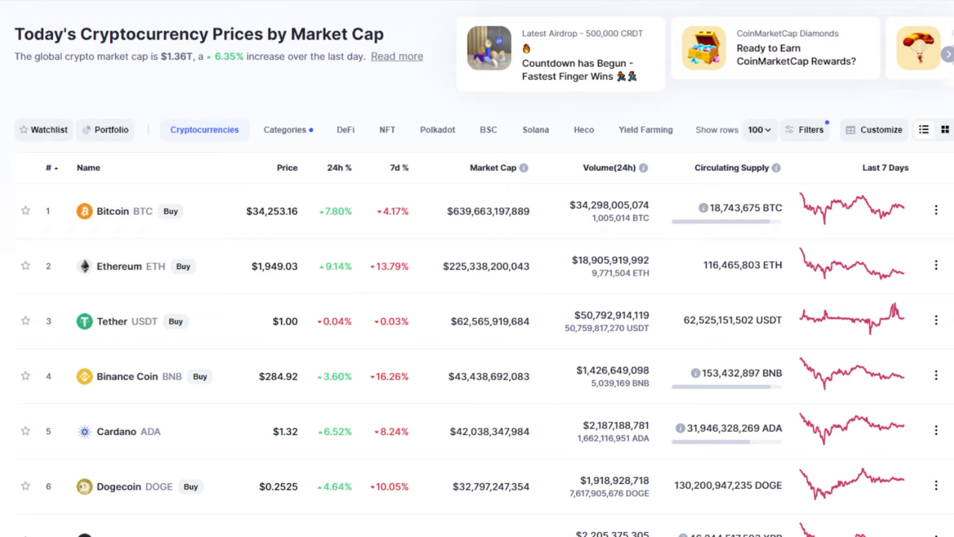
Step: Open Cardano's CoinMarketCap page and move the calculator aside to reveal the $1.32 price
left_click(108, 432)
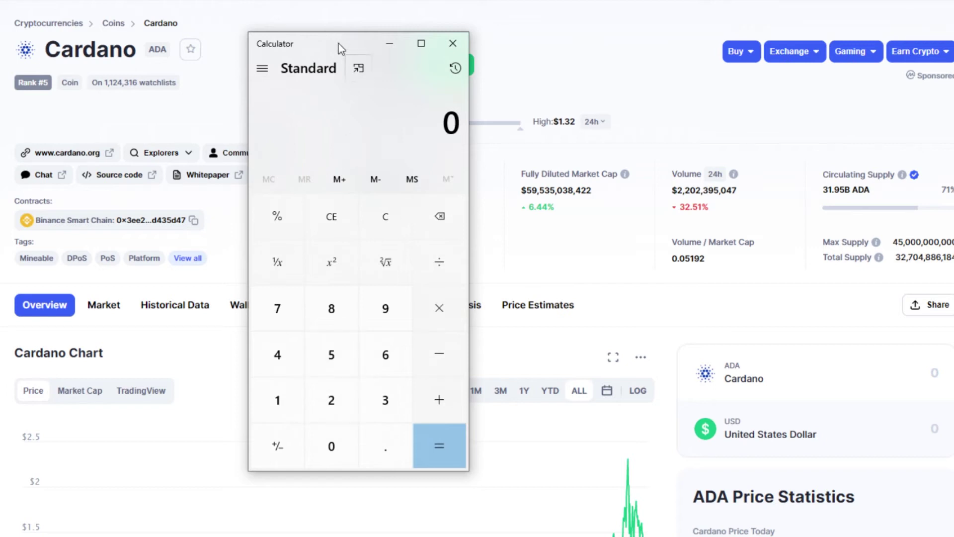
left_click_drag(338, 44, 142, 30)
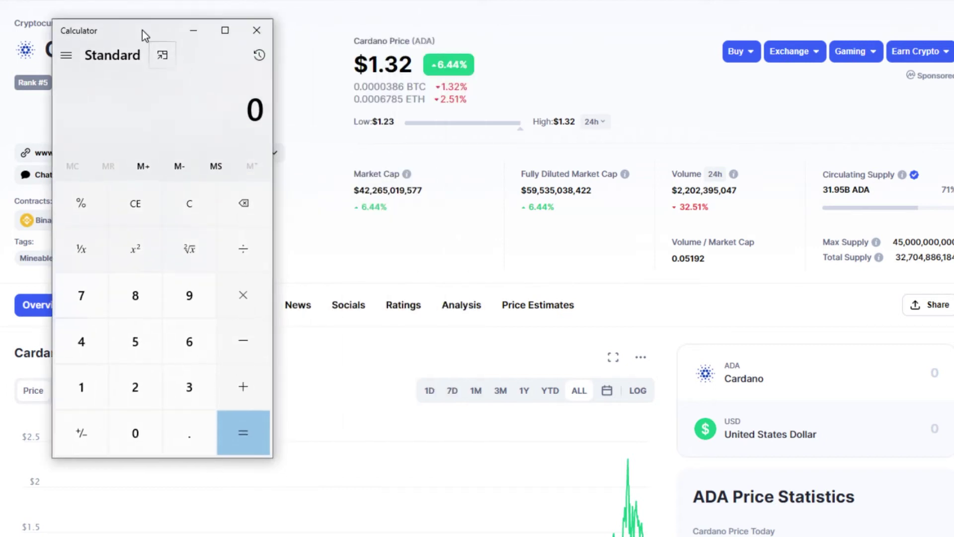
Step: Compute 500 × 1.32 = 660, then clear the calculator back to 0
left_click(137, 350)
left_click(133, 435)
left_click(134, 436)
left_click(233, 306)
left_click(90, 397)
left_click(184, 437)
left_click(182, 398)
key("2")
left_click(242, 430)
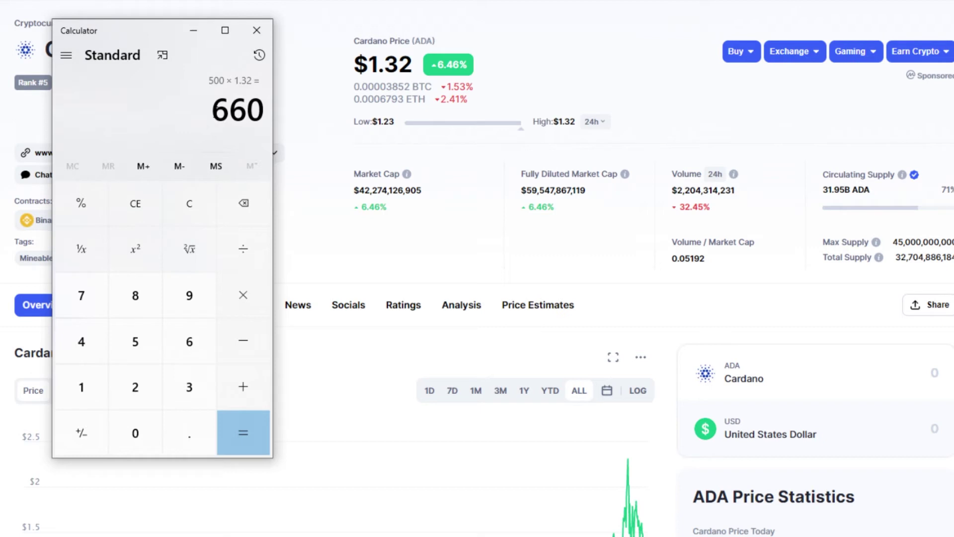
left_click(186, 203)
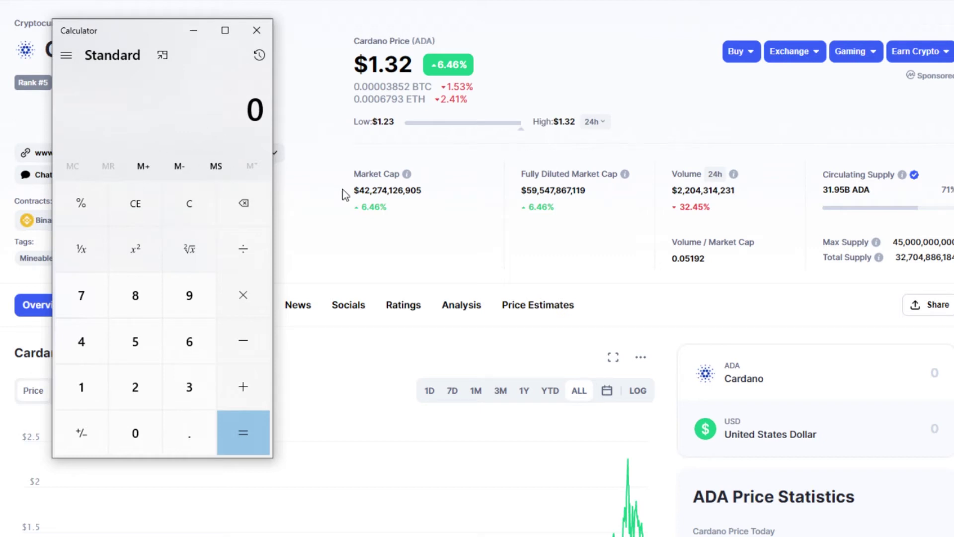
Step: Minimize the calculator and scroll down to Cardano's price history with the $2.46 all-time high
left_click(193, 31)
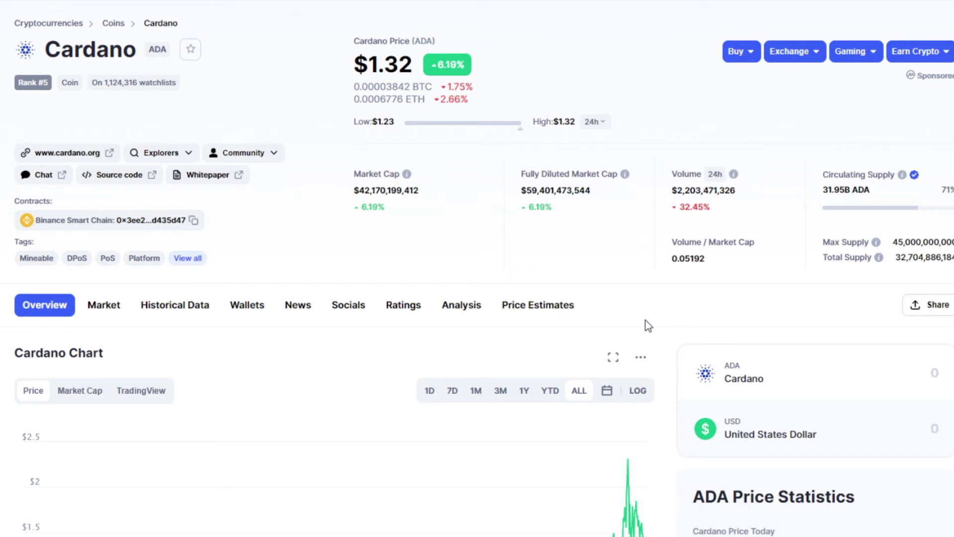
scroll(649, 326, "down", 9)
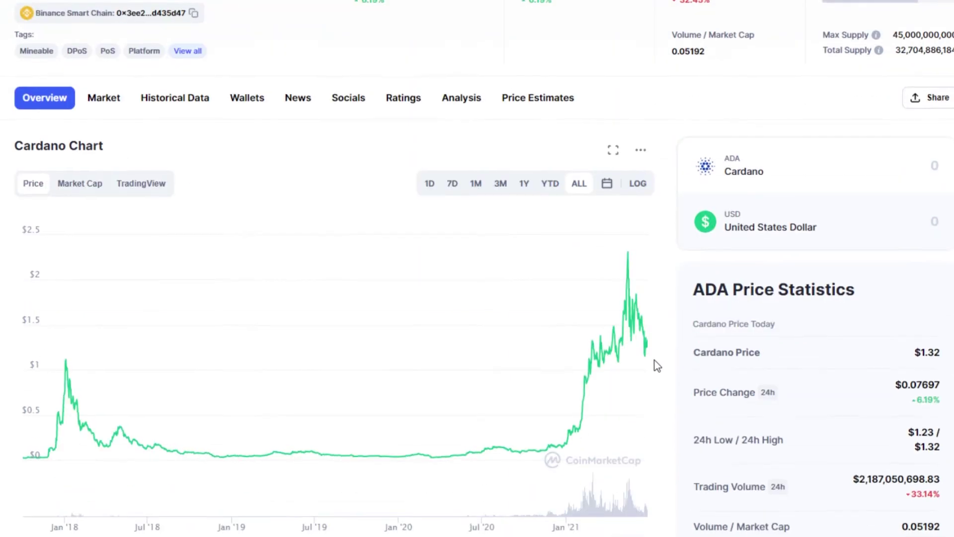
scroll(656, 378, "down", 4)
scroll(661, 393, "down", 5)
scroll(666, 396, "down", 3)
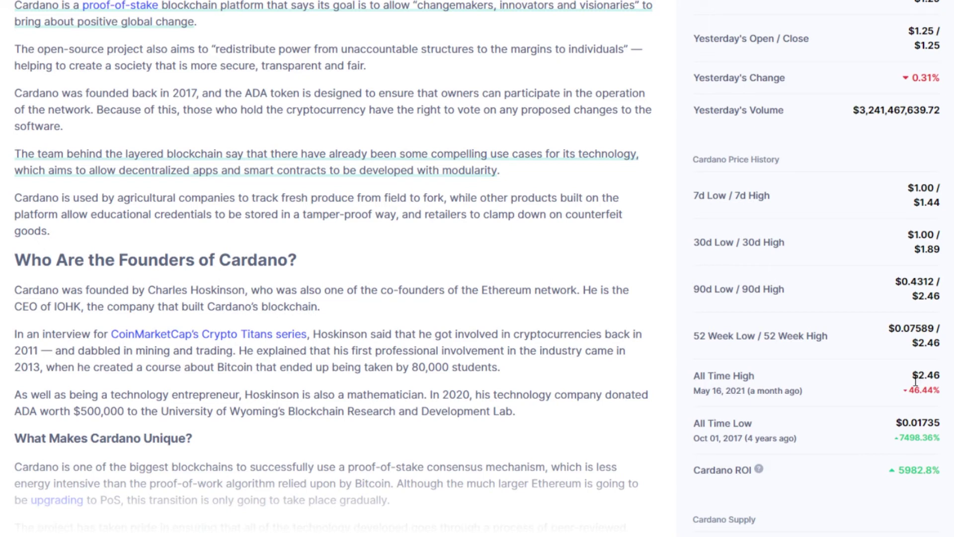
Step: Restore the calculator, compute 500 × 2.46 = 1,230, and begin a subtraction from it
left_click(673, 533)
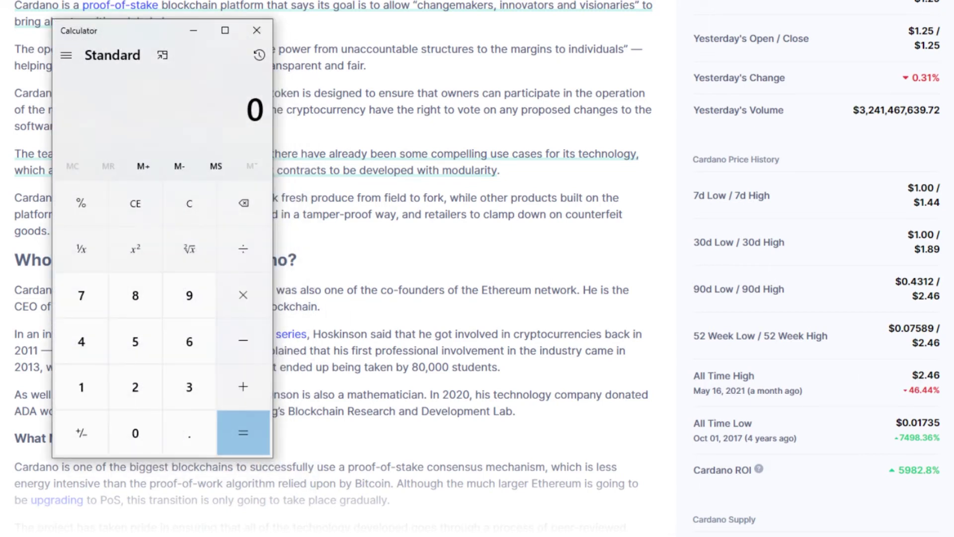
left_click(137, 352)
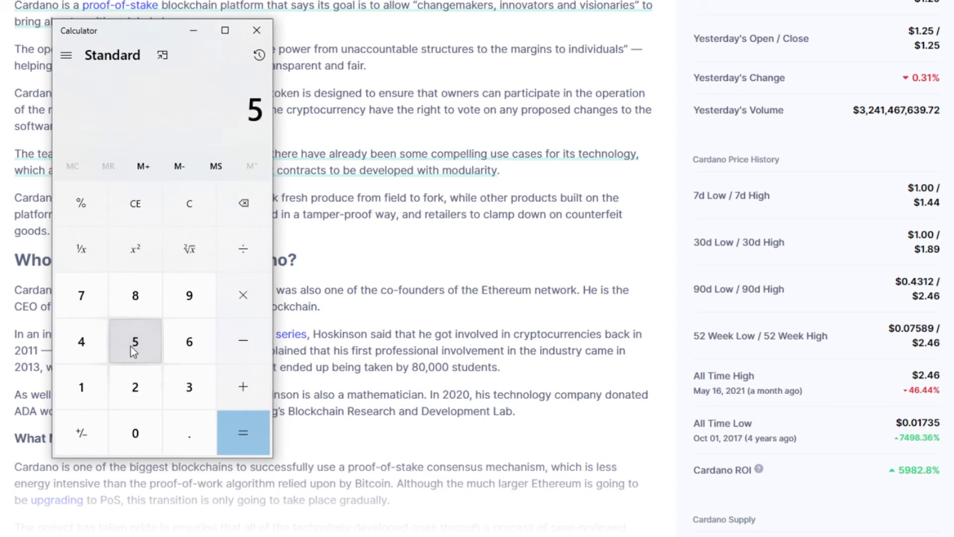
double_click(132, 437)
left_click(248, 298)
left_click(135, 397)
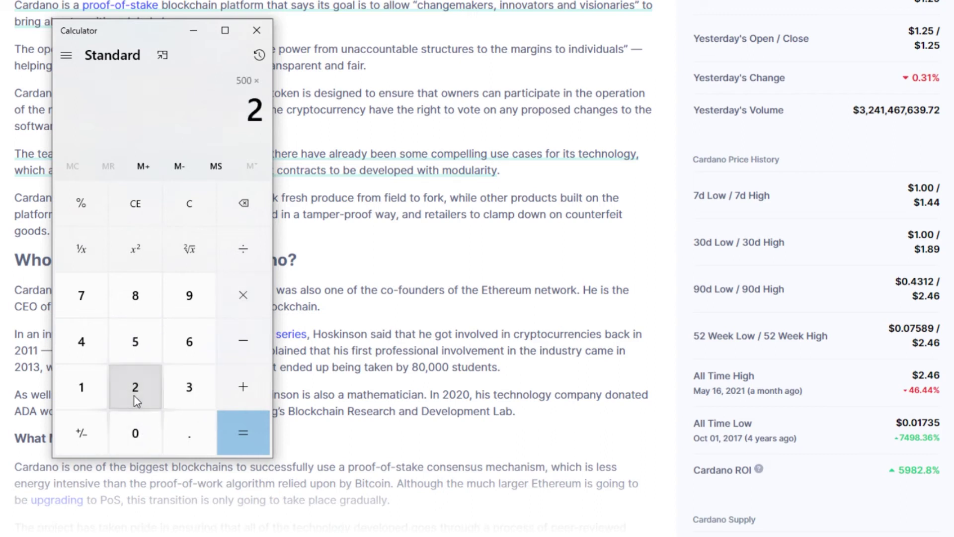
left_click(187, 431)
left_click(82, 343)
left_click(188, 343)
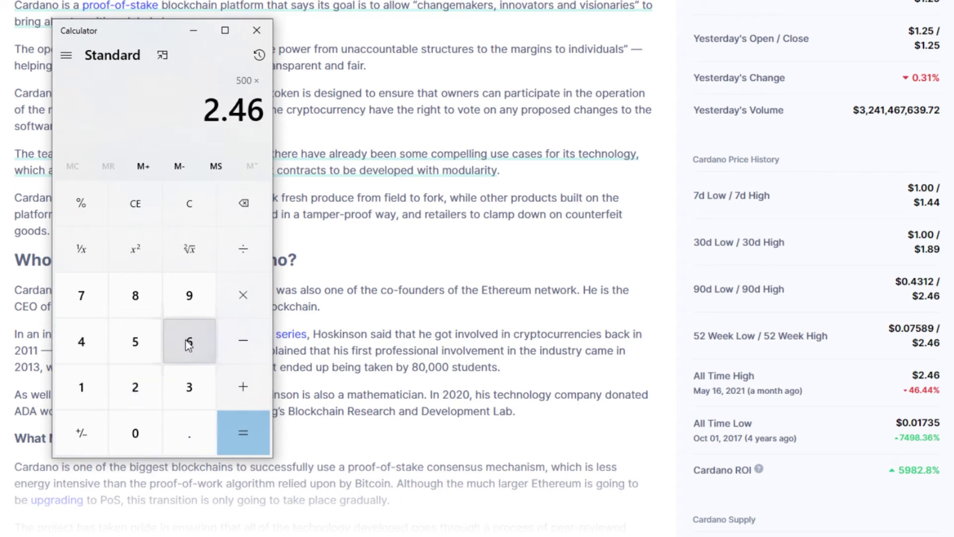
left_click(235, 440)
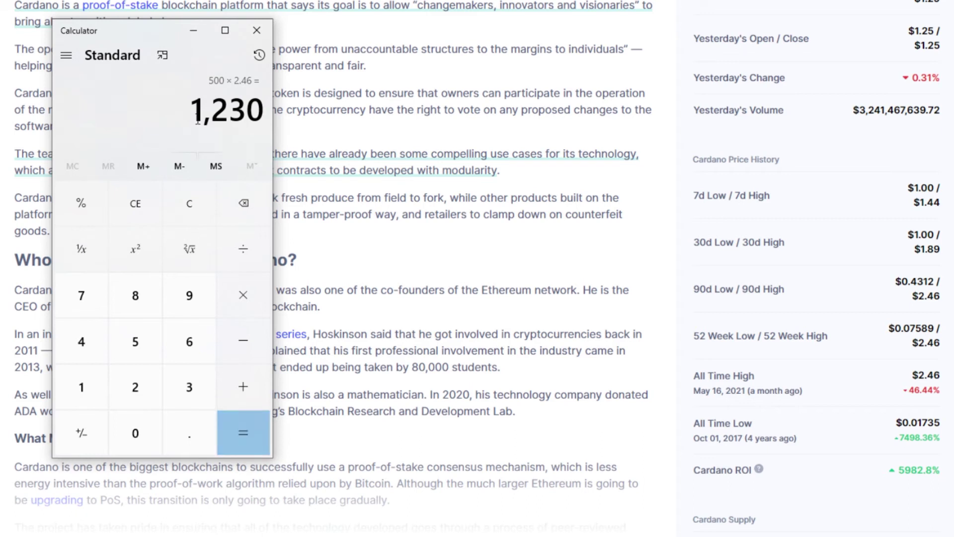
left_click(232, 344)
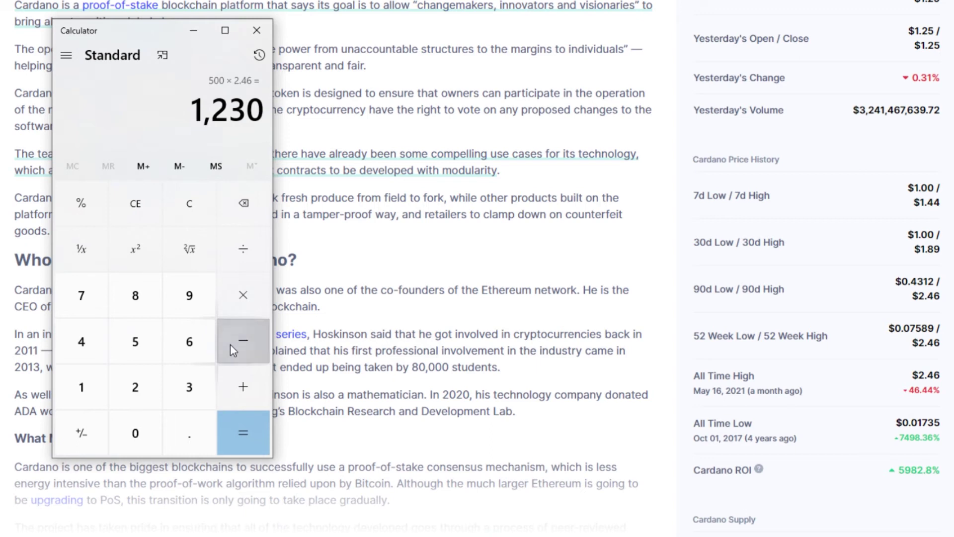
Step: Enter 660 and compute 1230 − 660 = 570
left_click(189, 347)
left_click(189, 347)
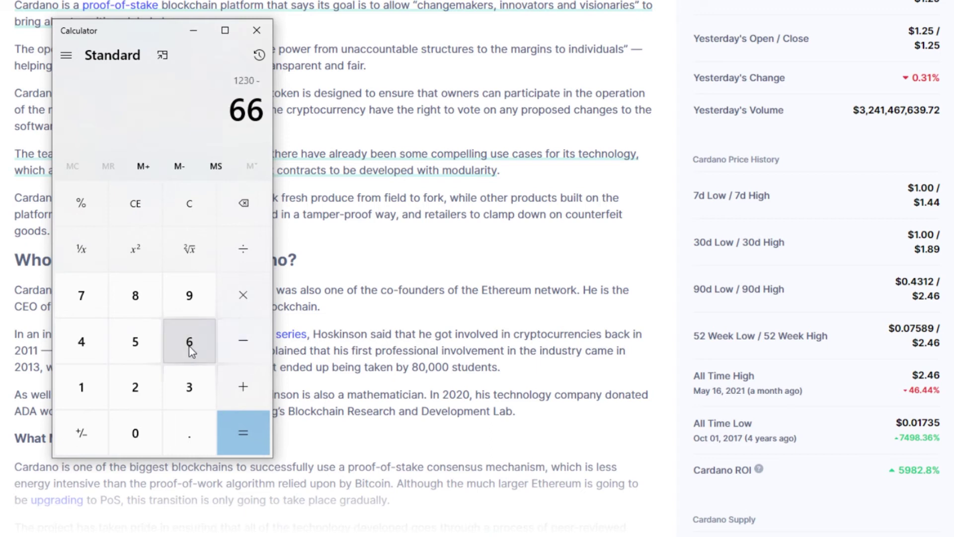
left_click(149, 425)
left_click(243, 431)
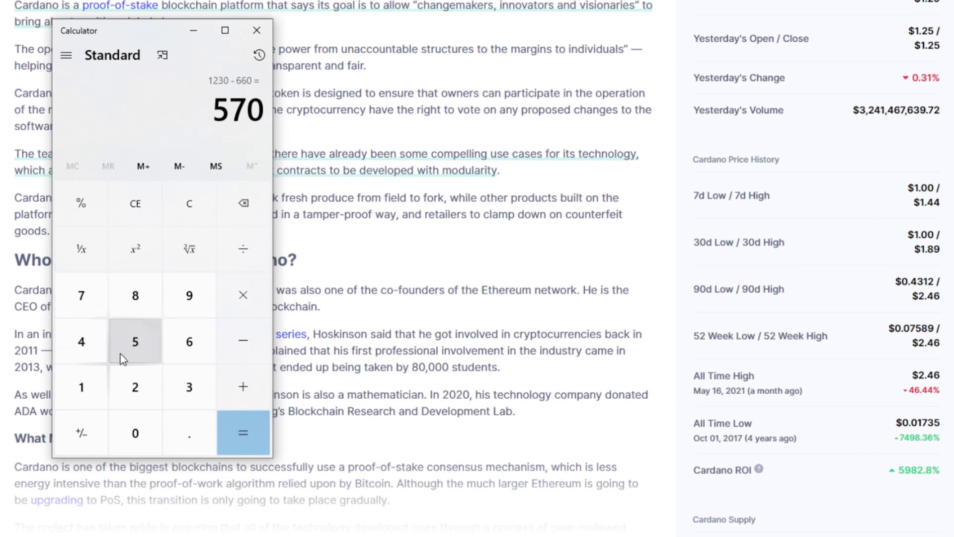
Step: Clear the 570 result and compute 500 × 24 = 12,000
left_click(190, 202)
left_click(133, 343)
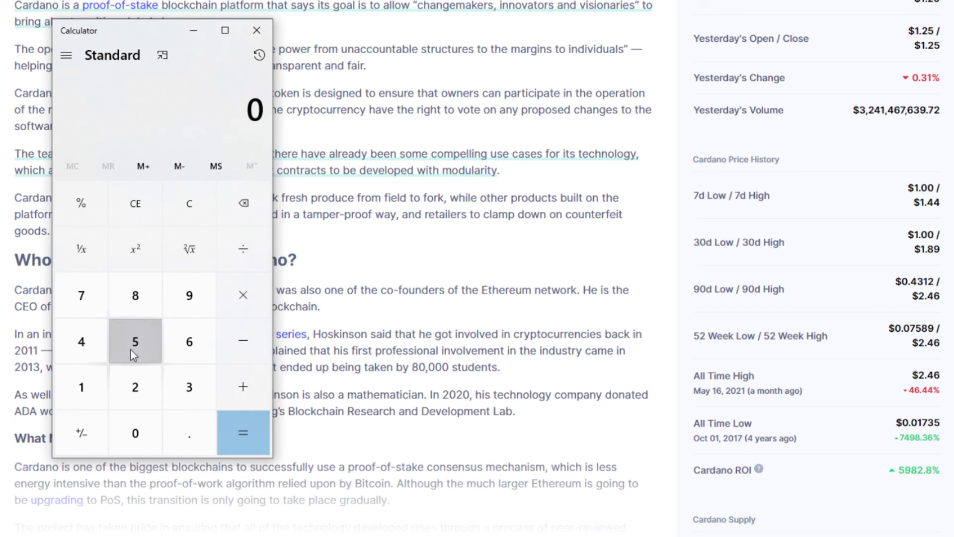
double_click(133, 442)
left_click(242, 296)
left_click(121, 382)
left_click(83, 343)
left_click(244, 433)
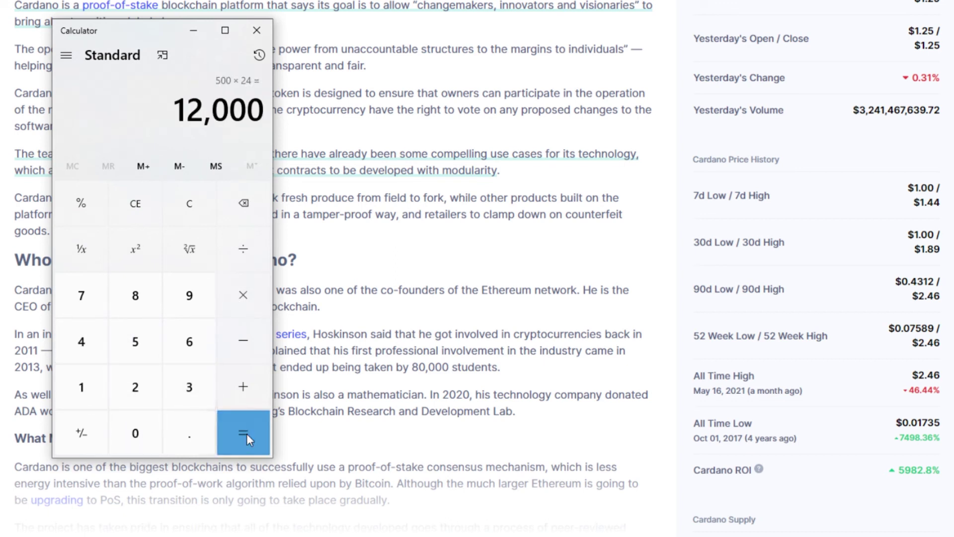